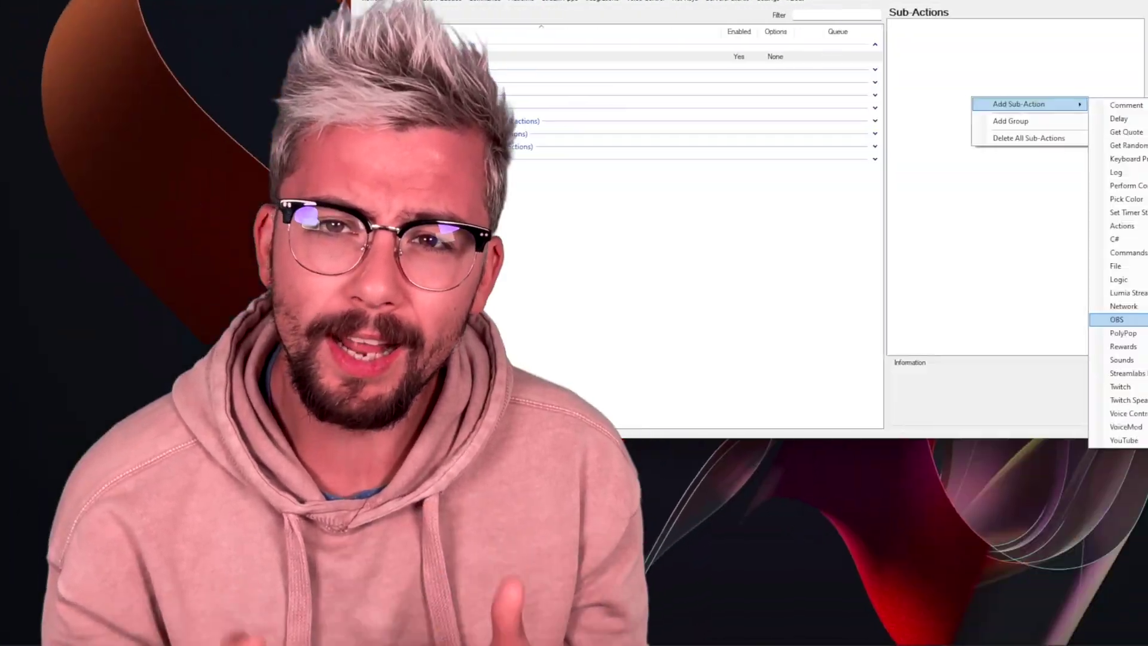
# Show the OBS sub-action list, including Raw, from the Sub-Actions Add Sub-Action menu.
pyautogui.moveTo(1116, 319)
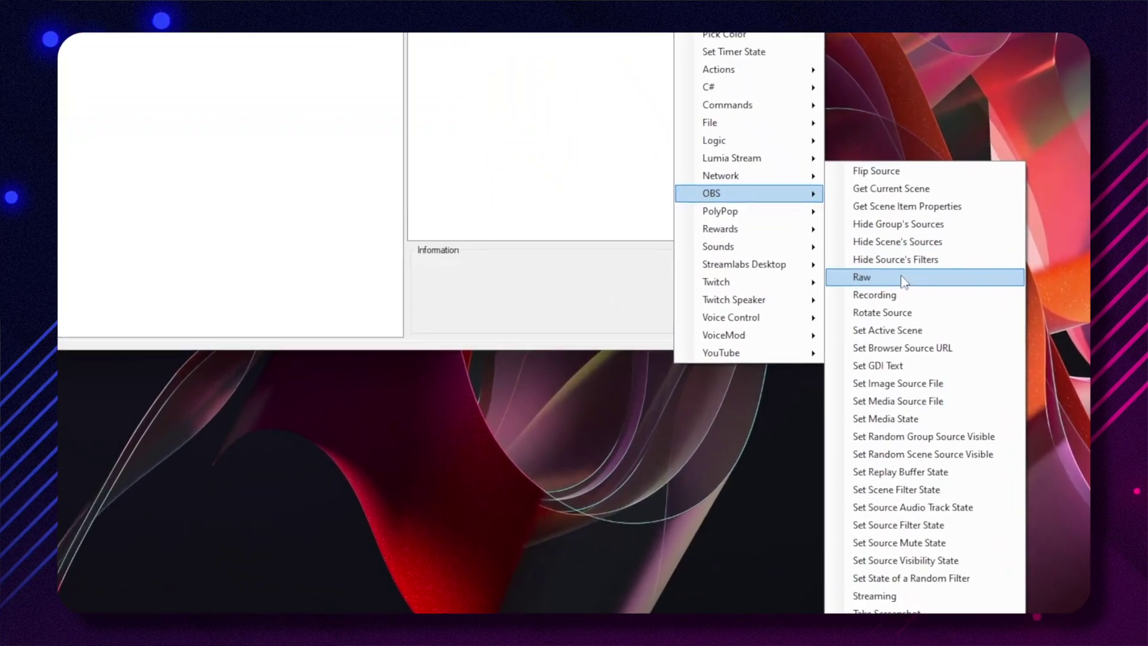
# Add an OBS Raw sub-action and disconnect its Raw Generator page from OBS.
pyautogui.click(902, 277)
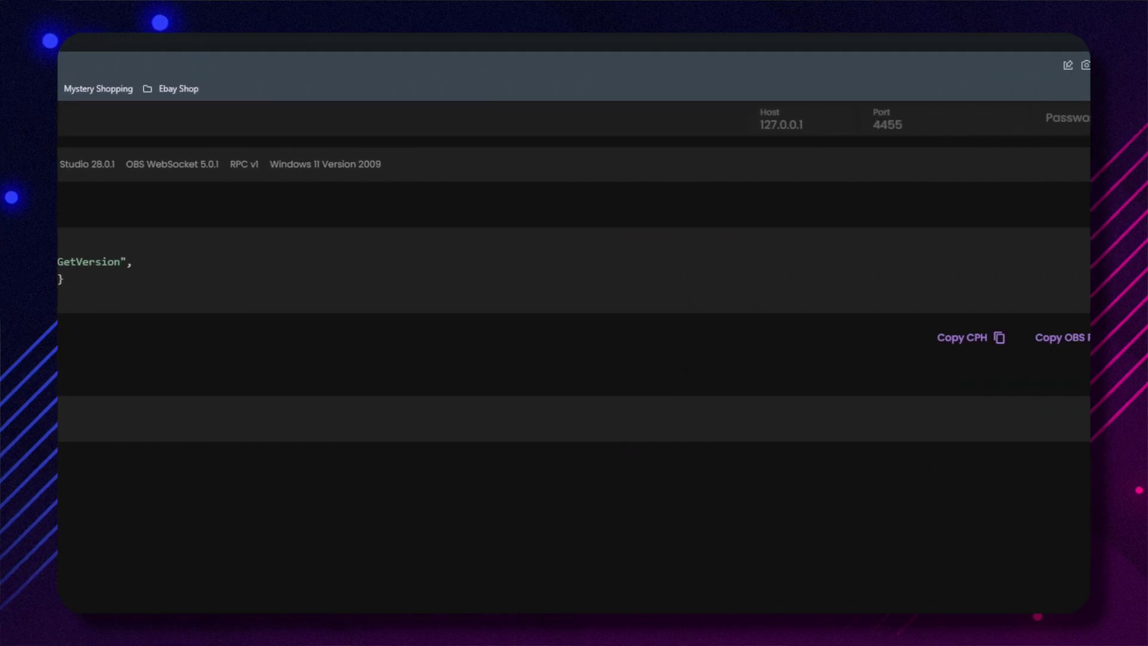
pyautogui.click(1033, 119)
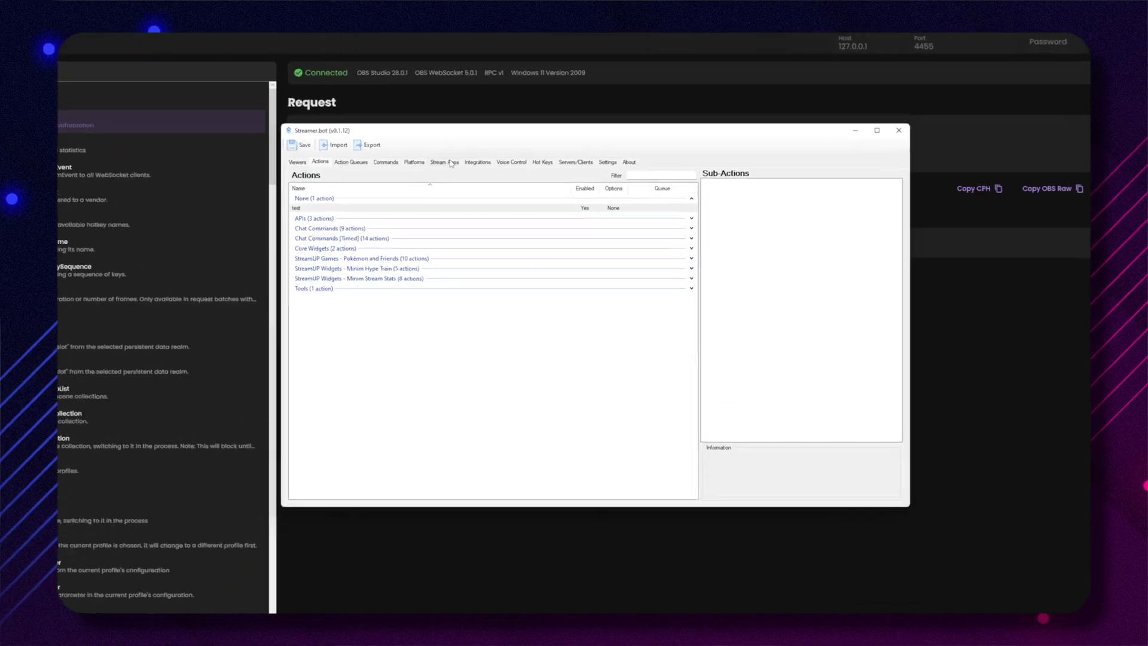
# Review the Main OBS connection's host 127.0.0.1 and port 4455, then cancel without changes.
pyautogui.click(450, 162)
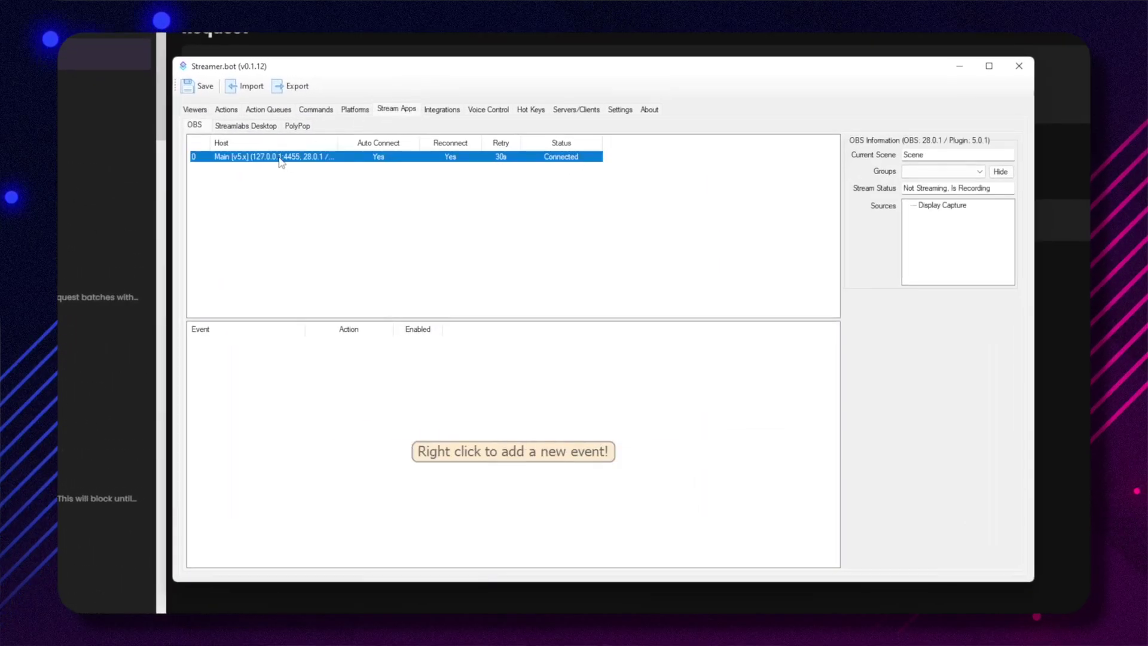
pyautogui.click(326, 180)
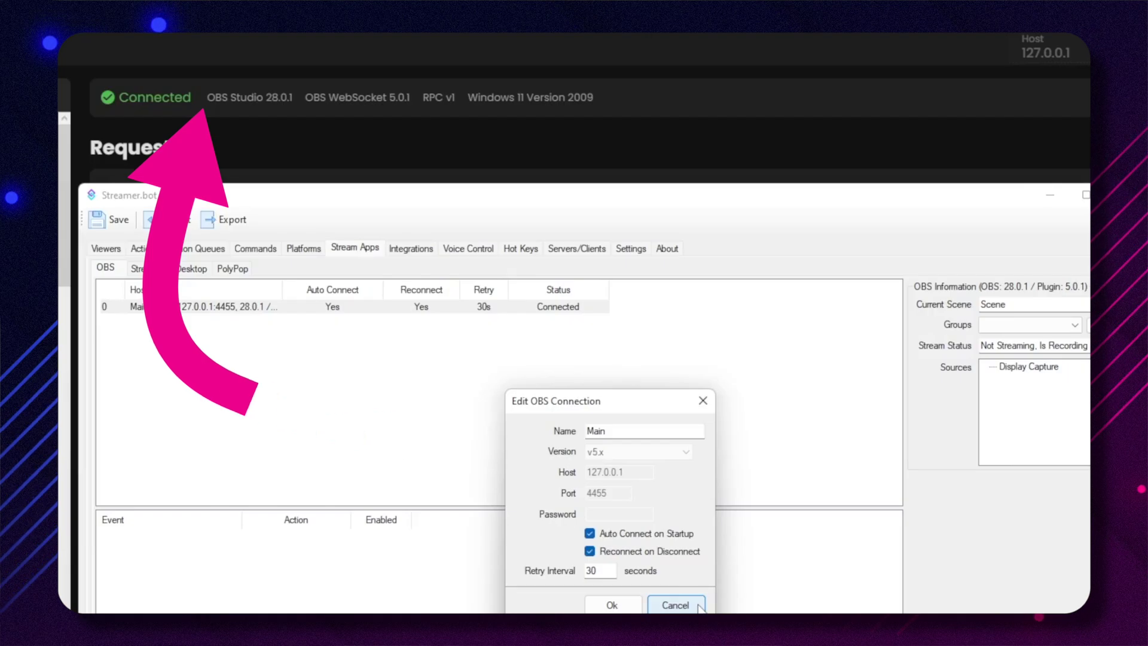
pyautogui.click(696, 605)
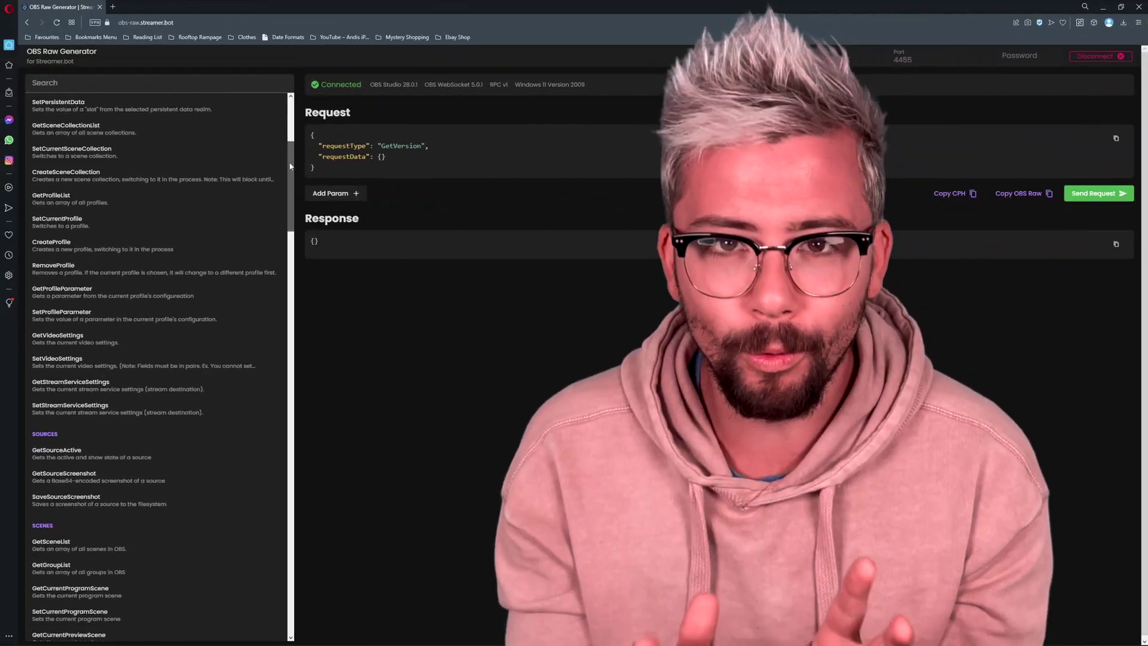
# Search the generator for 'filter' and select the SetSourceFilterSettings request.
pyautogui.scroll(-7, 288, 174)
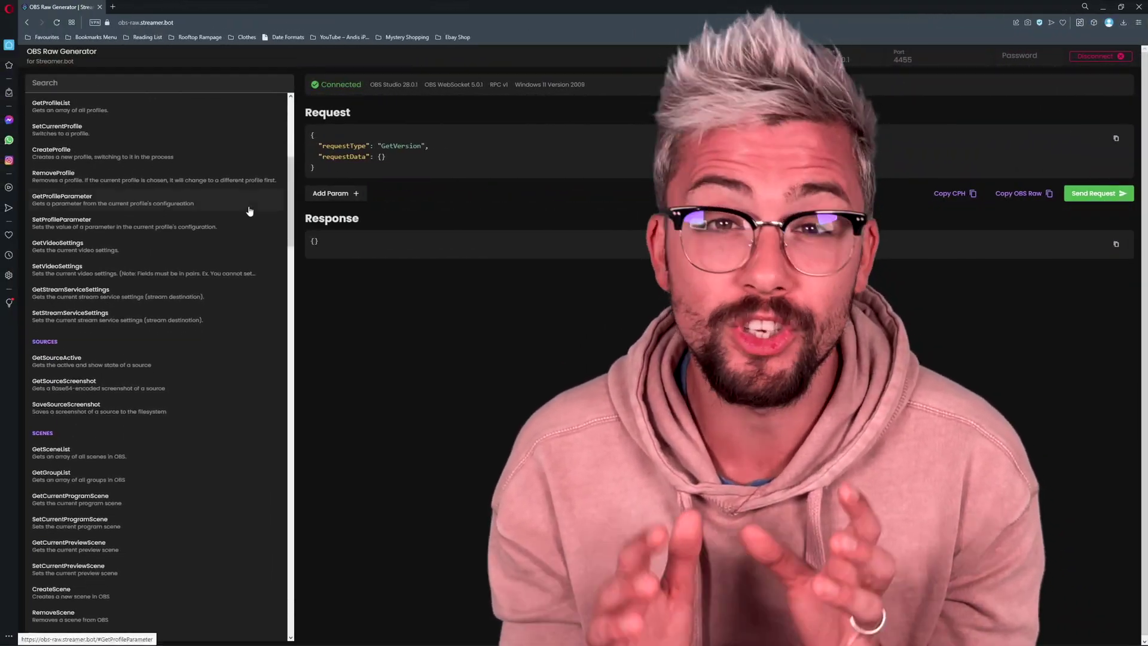
pyautogui.scroll(-11, 248, 216)
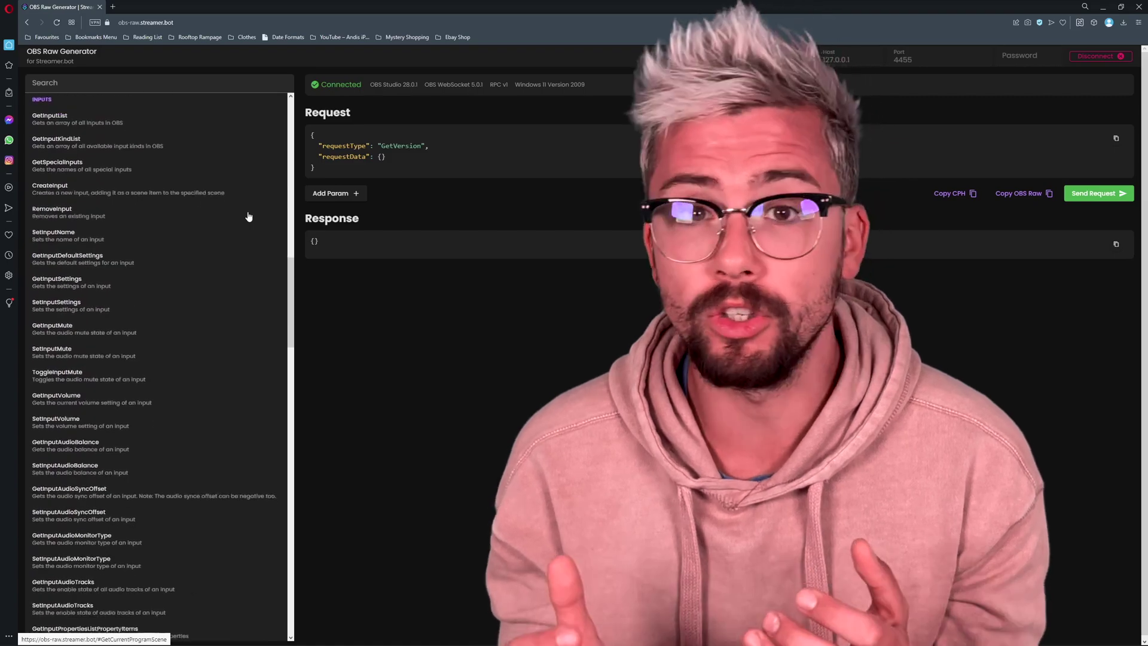
pyautogui.scroll(-13, 249, 217)
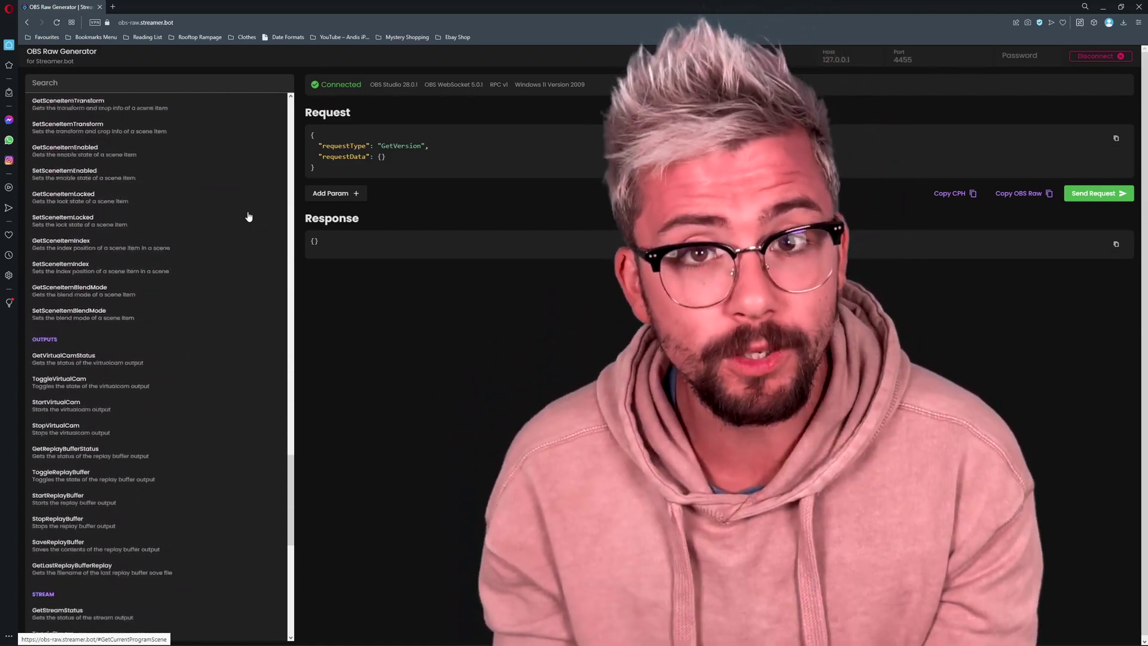
pyautogui.scroll(-10, 249, 216)
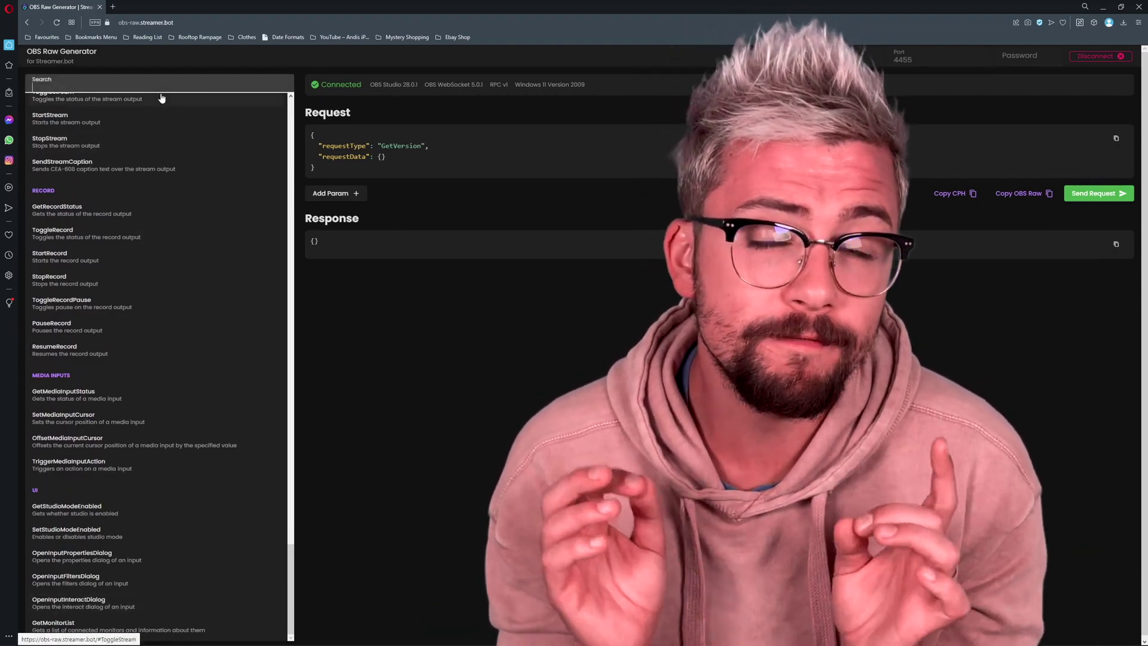
pyautogui.write('filter')
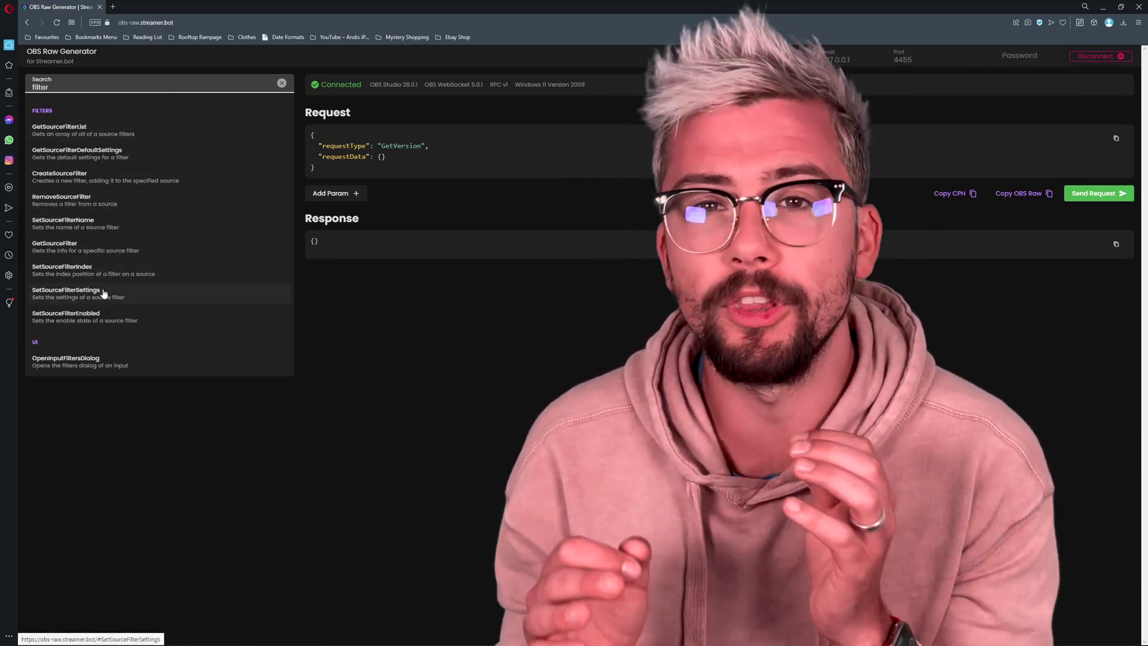
pyautogui.click(104, 293)
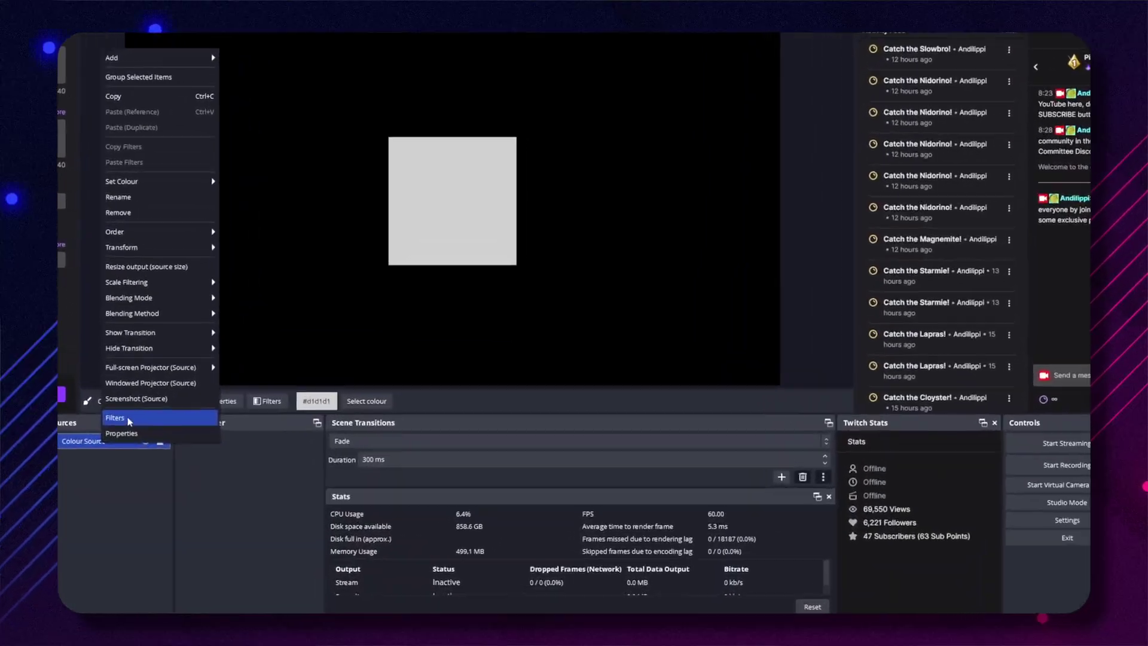
# Add a Colour Correction filter, keeping its default name, to Colour Source in OBS.
pyautogui.click(127, 418)
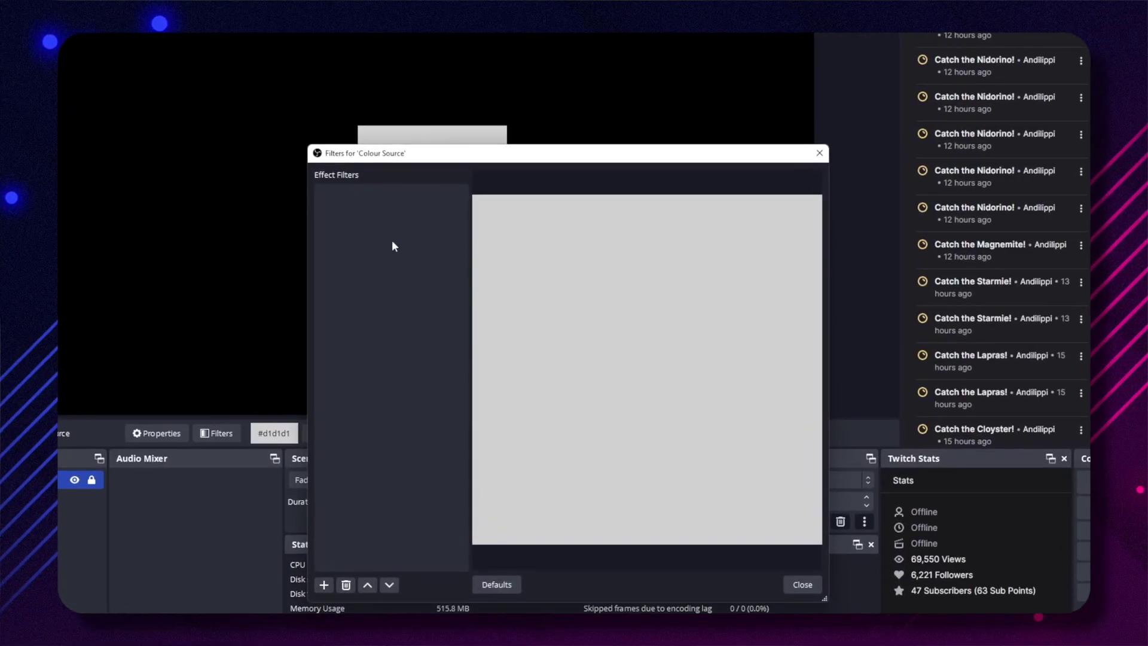
pyautogui.click(324, 585)
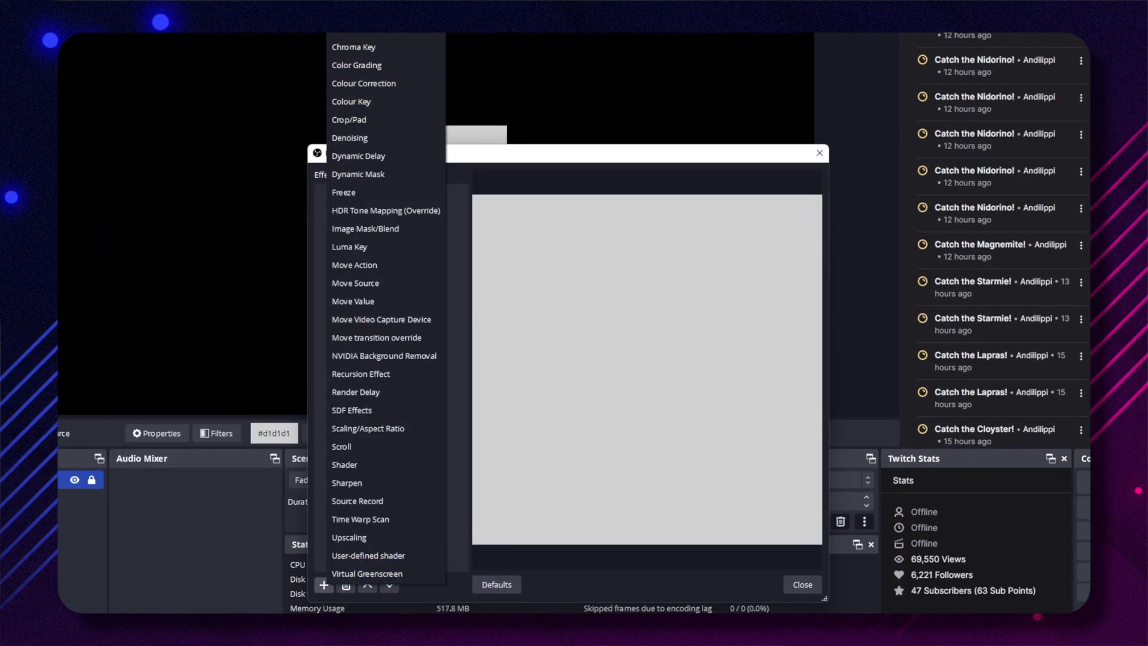
pyautogui.click(362, 83)
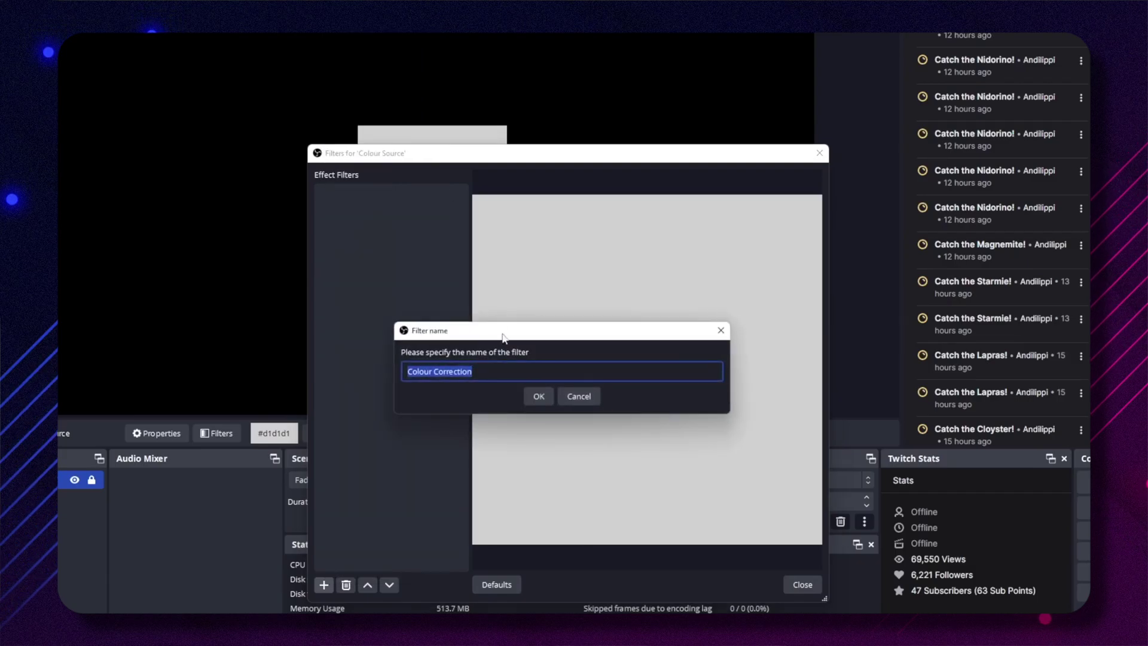
pyautogui.click(539, 396)
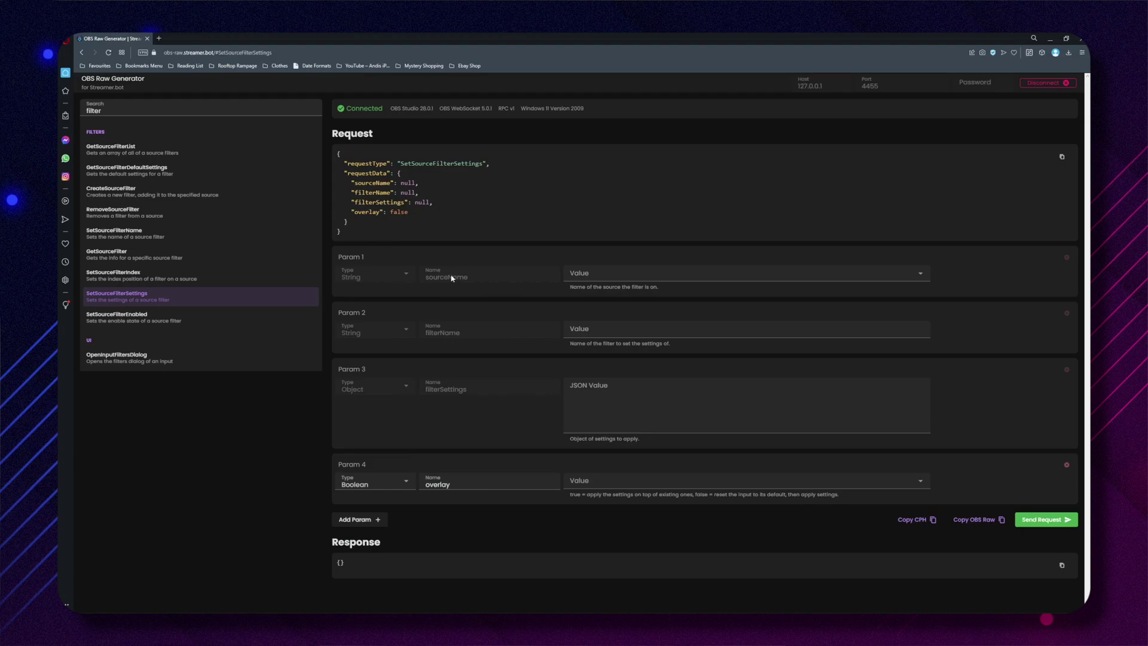
# Target Colour Source and its Colour Correction filter, and begin the settings JSON with '{'.
pyautogui.click(604, 275)
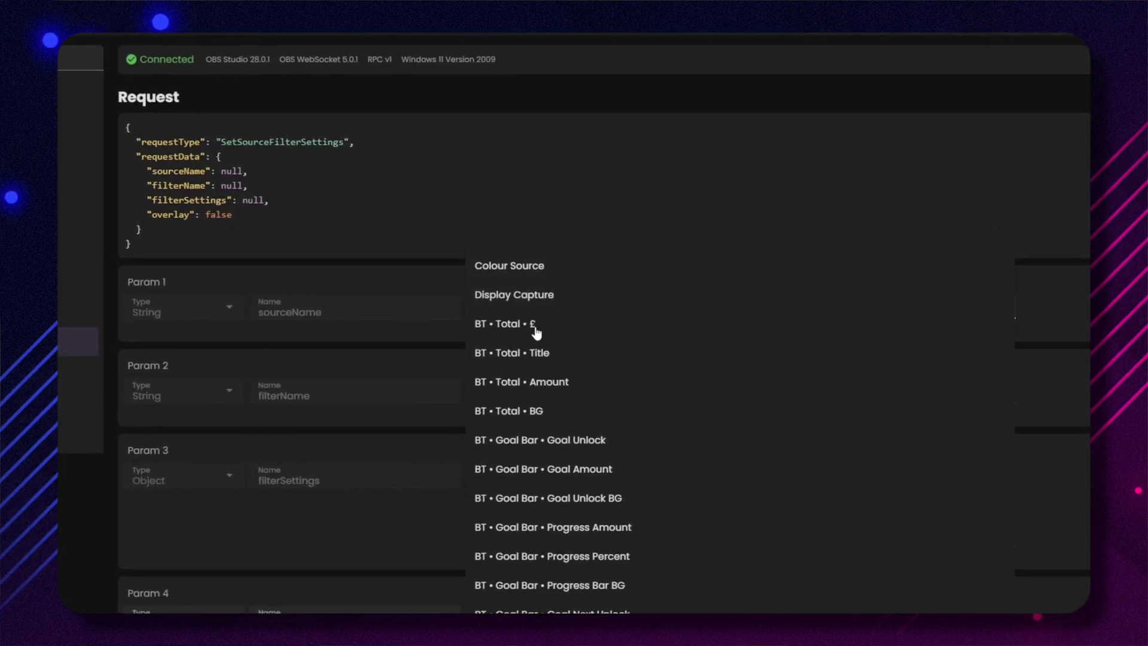
pyautogui.click(533, 270)
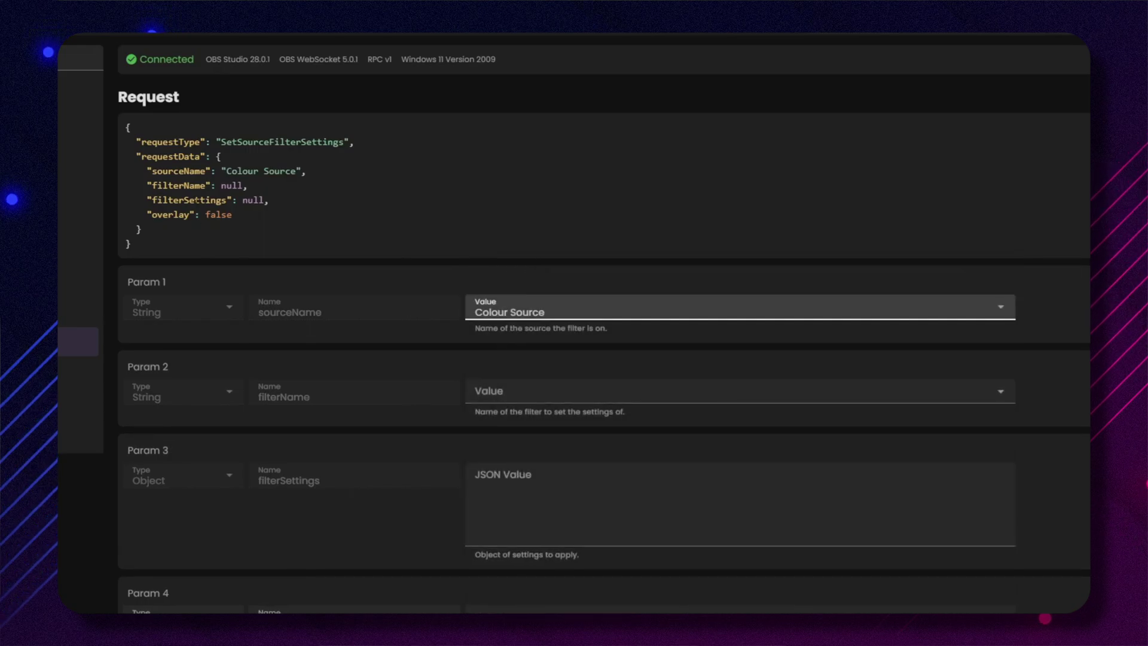
pyautogui.click(532, 392)
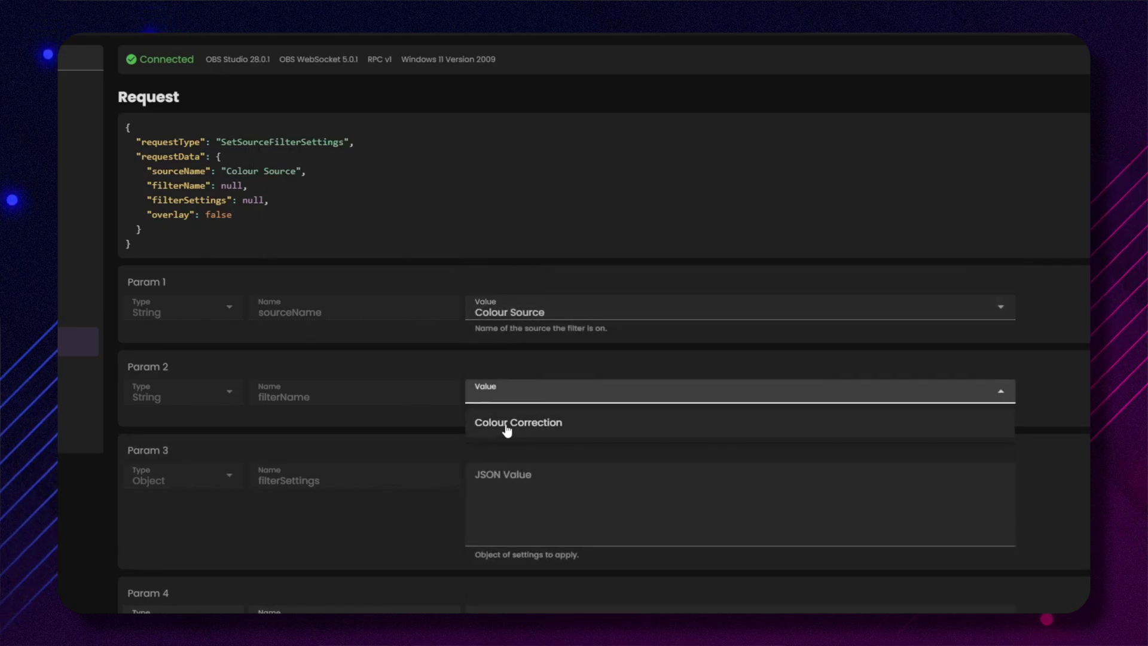
pyautogui.click(507, 425)
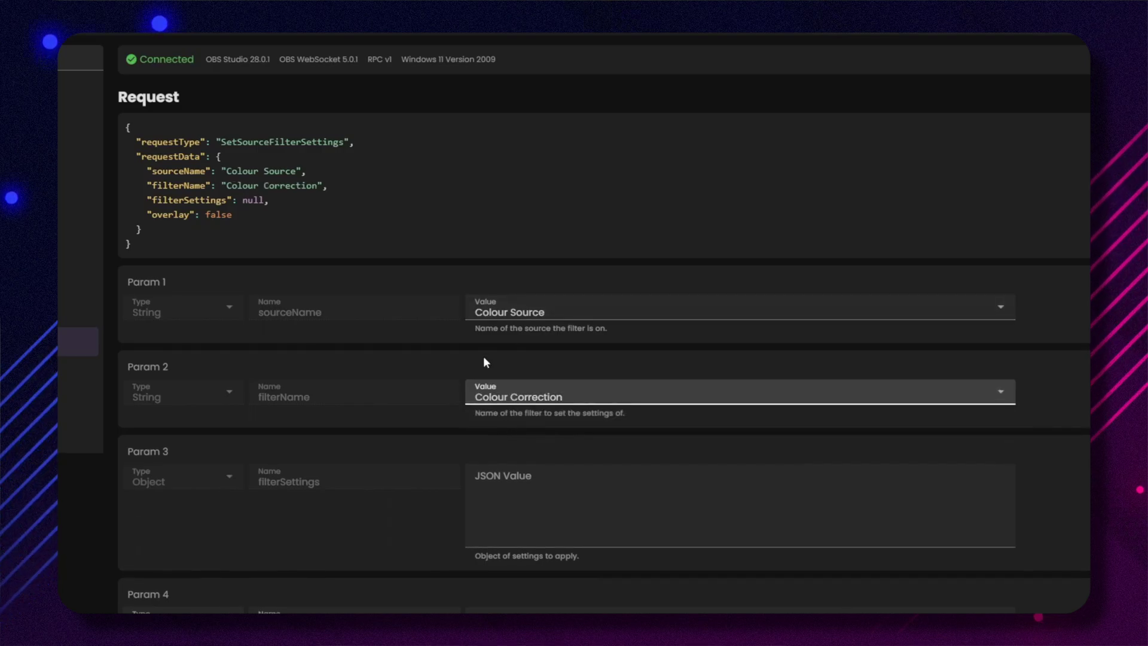
pyautogui.click(530, 496)
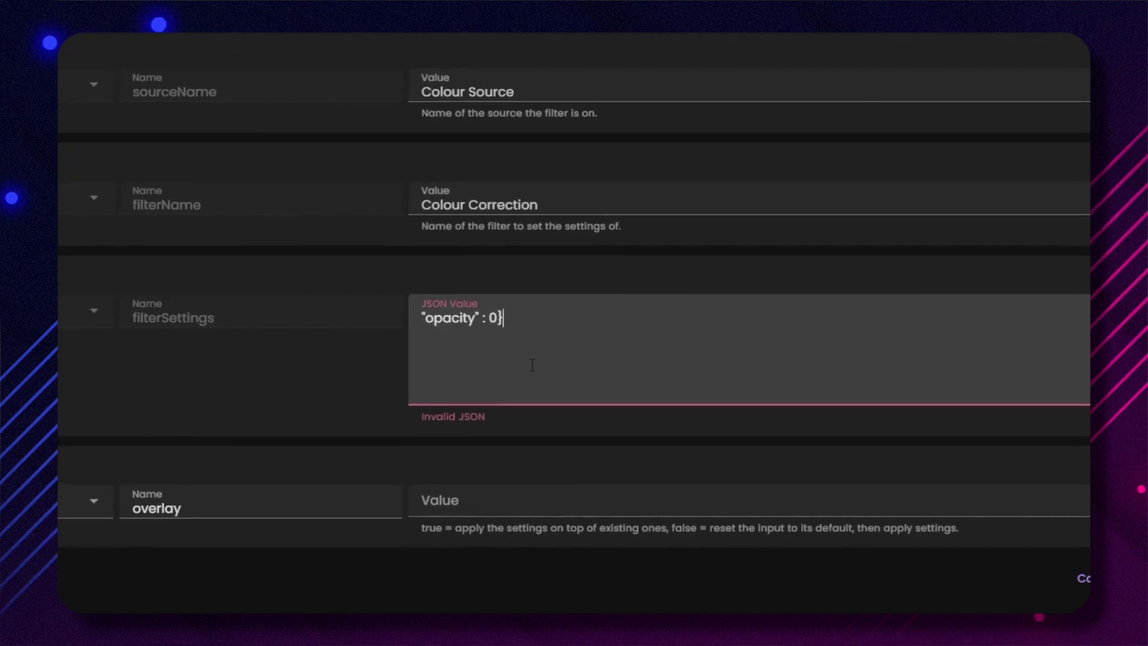
pyautogui.press('Home')
pyautogui.write('{')
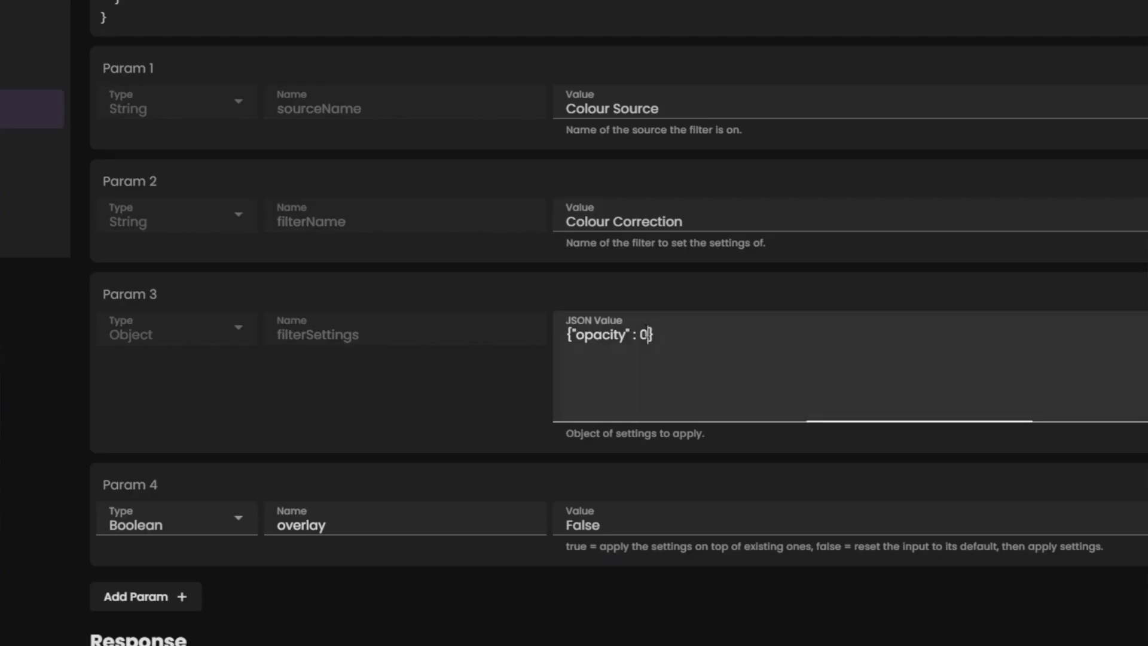
# Change the JSON opacity value to 1.5, then to 0.5.
pyautogui.press('BackSpace')
pyautogui.write('1.5')
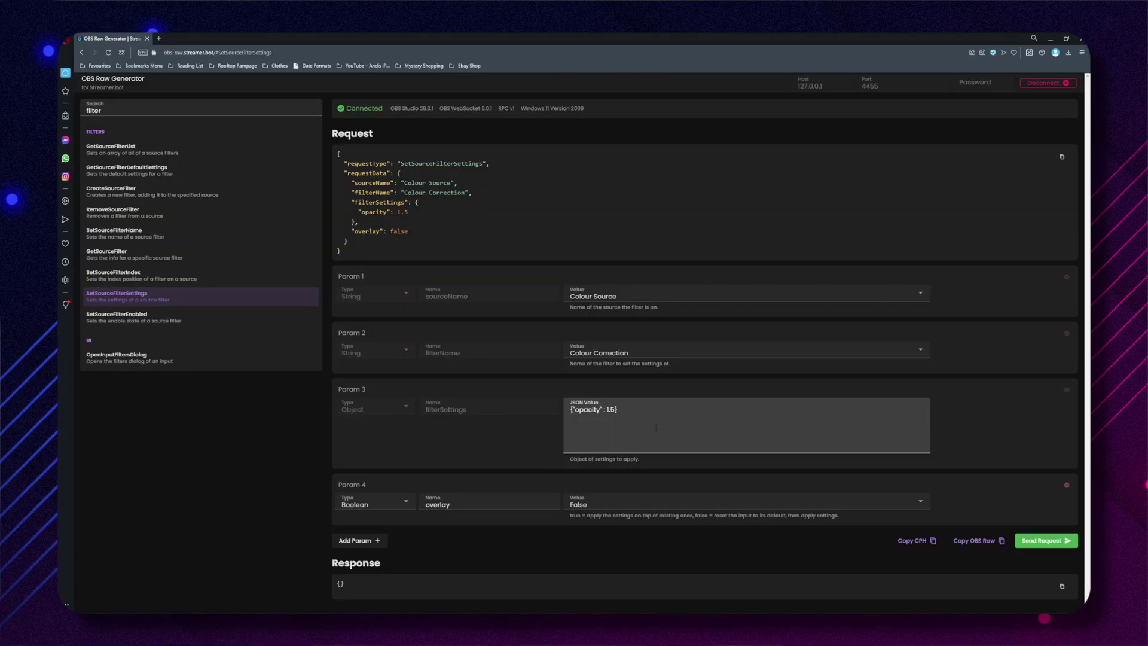
pyautogui.press('BackSpace')
pyautogui.write('0')
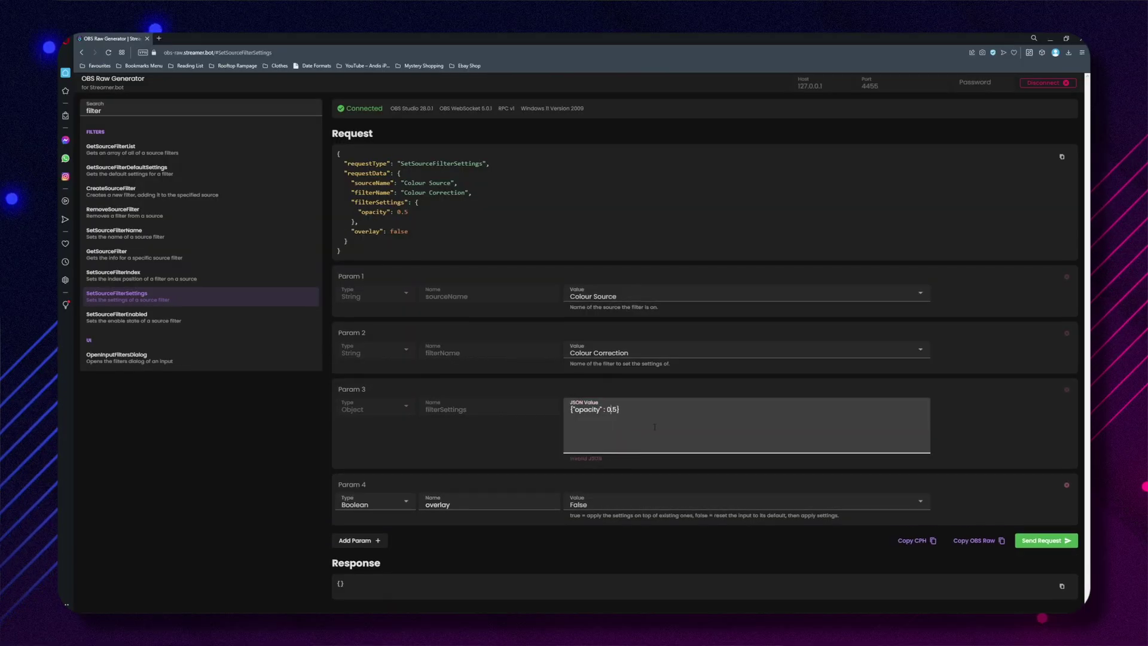
# Send the opacity 0.5 request, verify the filter in OBS, and return to Streamer.bot.
pyautogui.click(1066, 541)
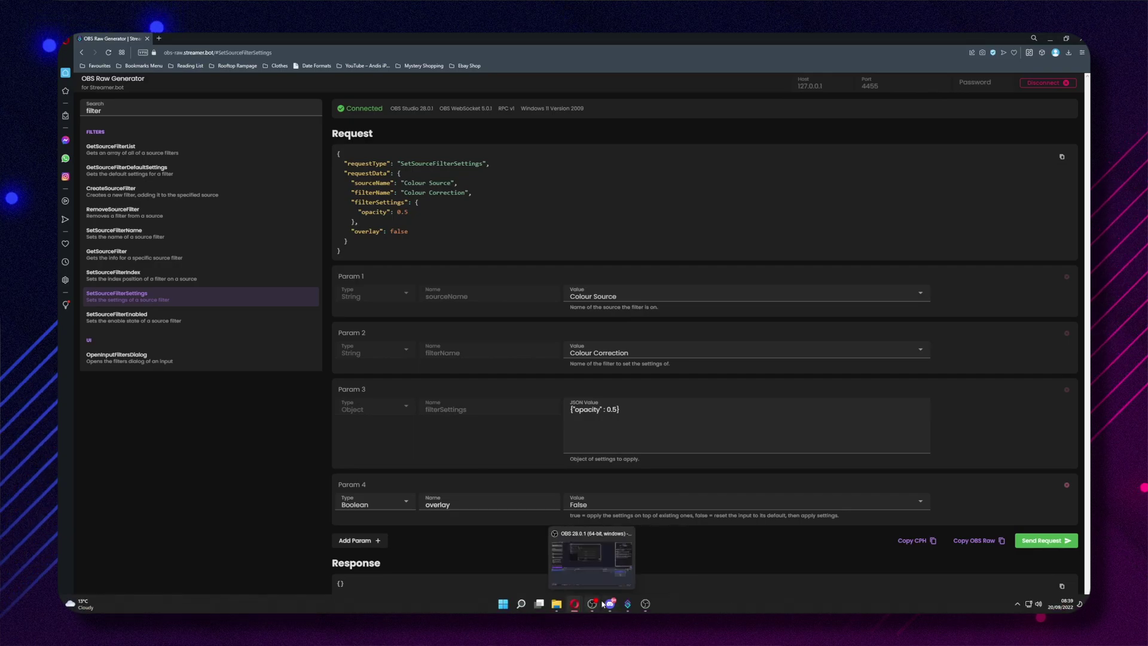
pyautogui.click(592, 559)
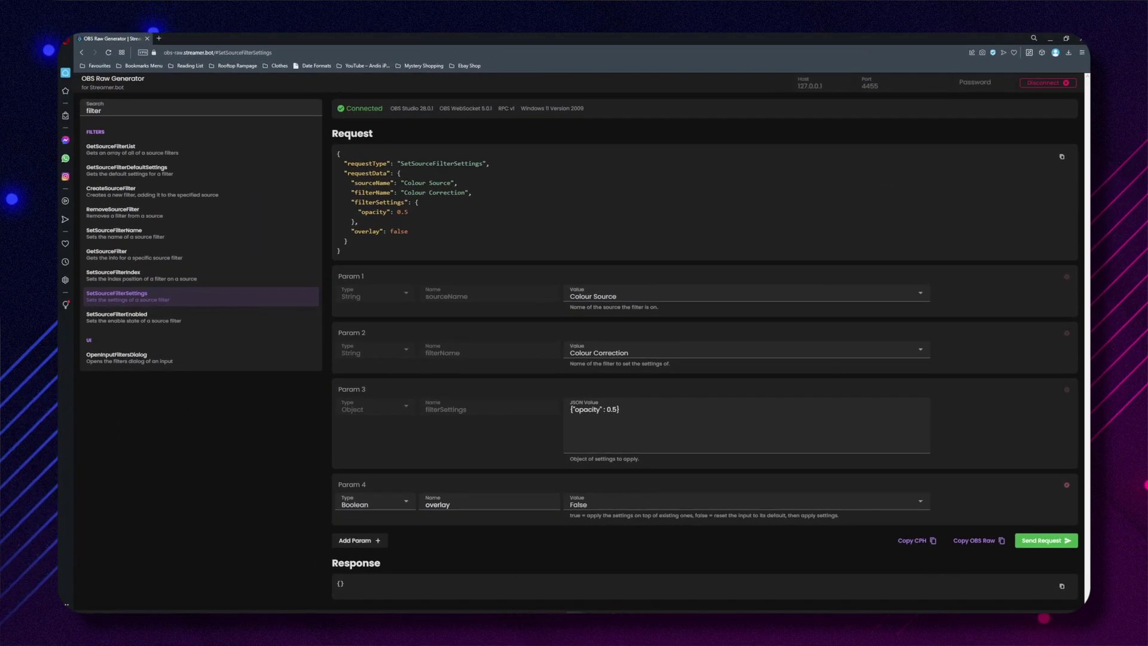
pyautogui.click(631, 605)
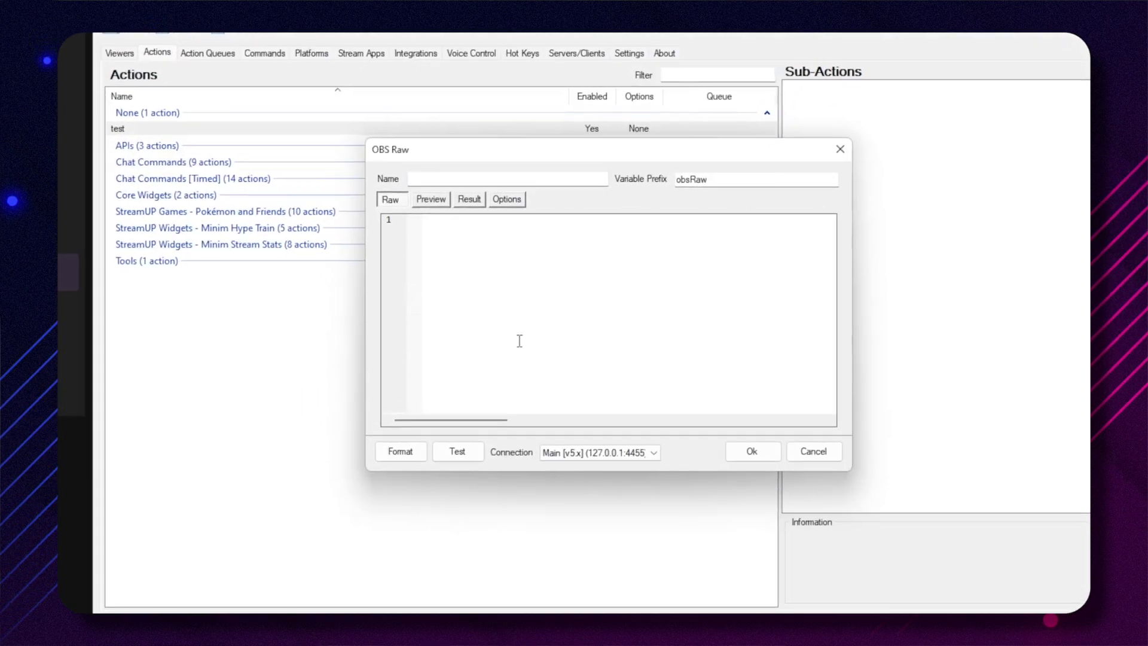
# Paste the request into the Raw editor, name it 'Change Opacity', test it and save.
pyautogui.rightClick(457, 283)
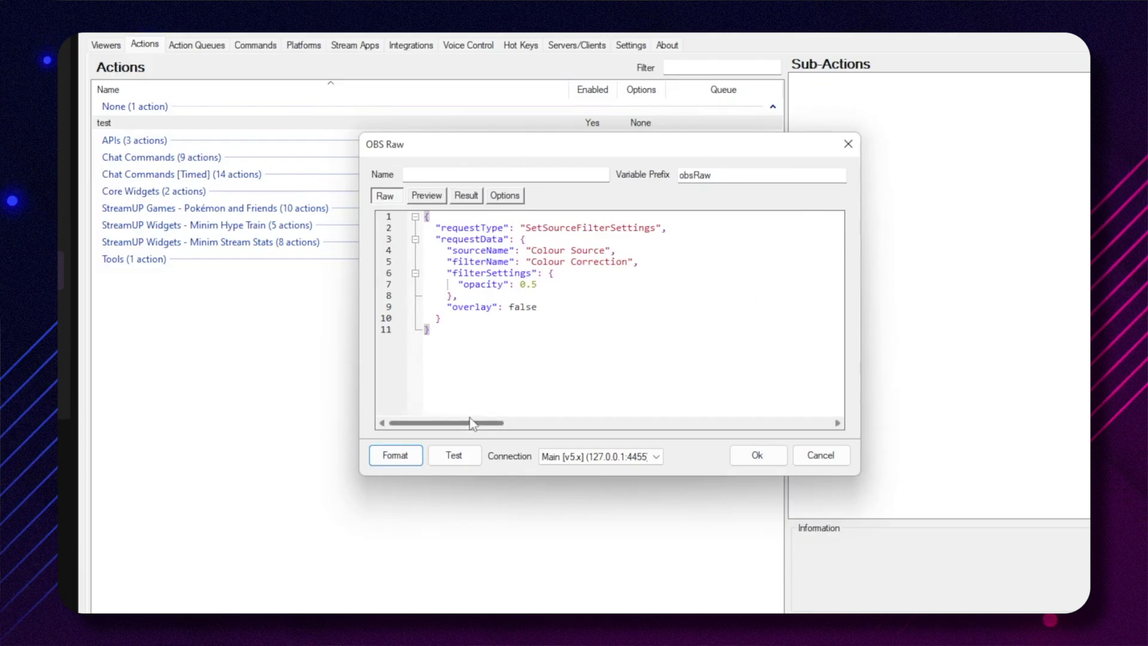
pyautogui.click(476, 456)
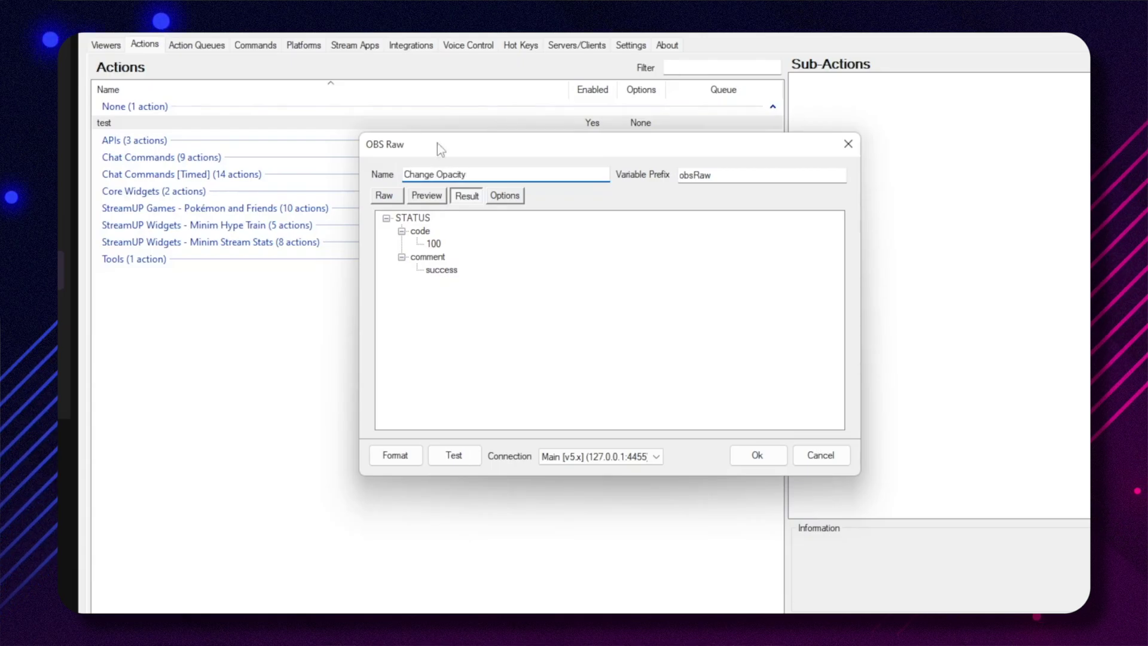
pyautogui.click(757, 455)
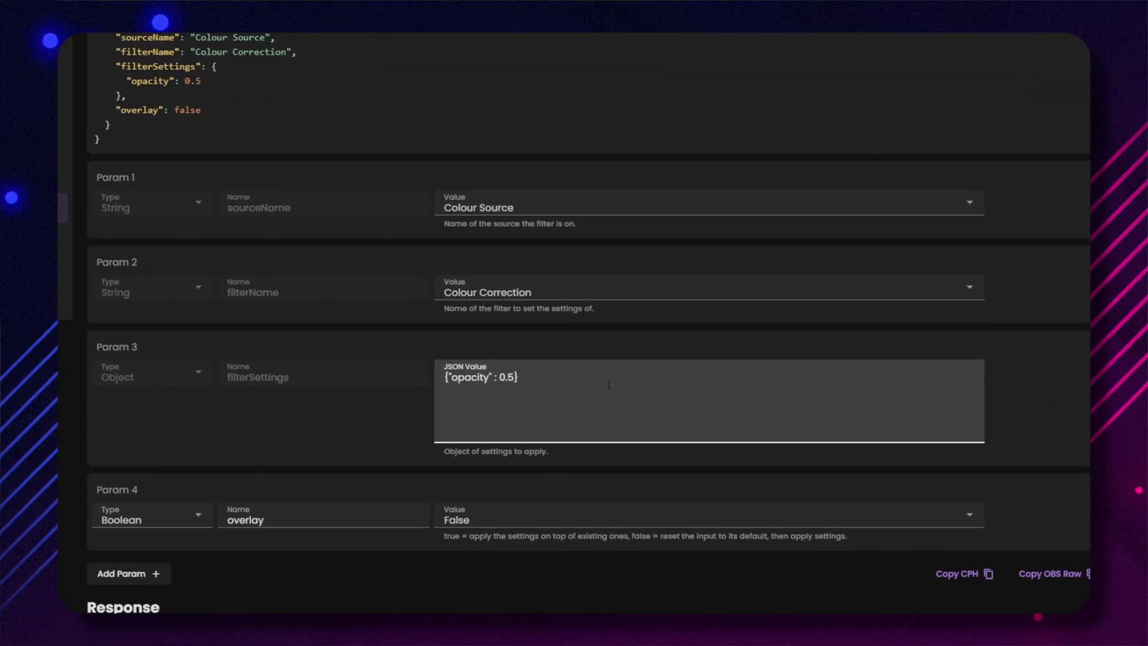
# Edit the filter settings JSON to {"opacity" : 1, "brightness": -1}.
pyautogui.write(',')
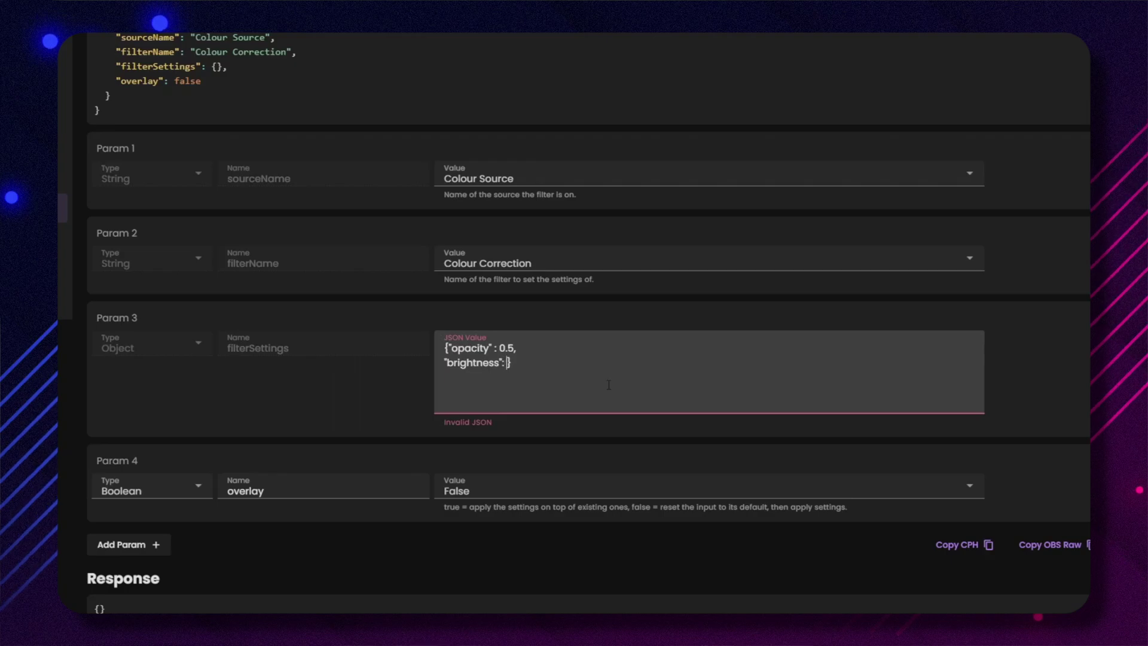
pyautogui.write('1')
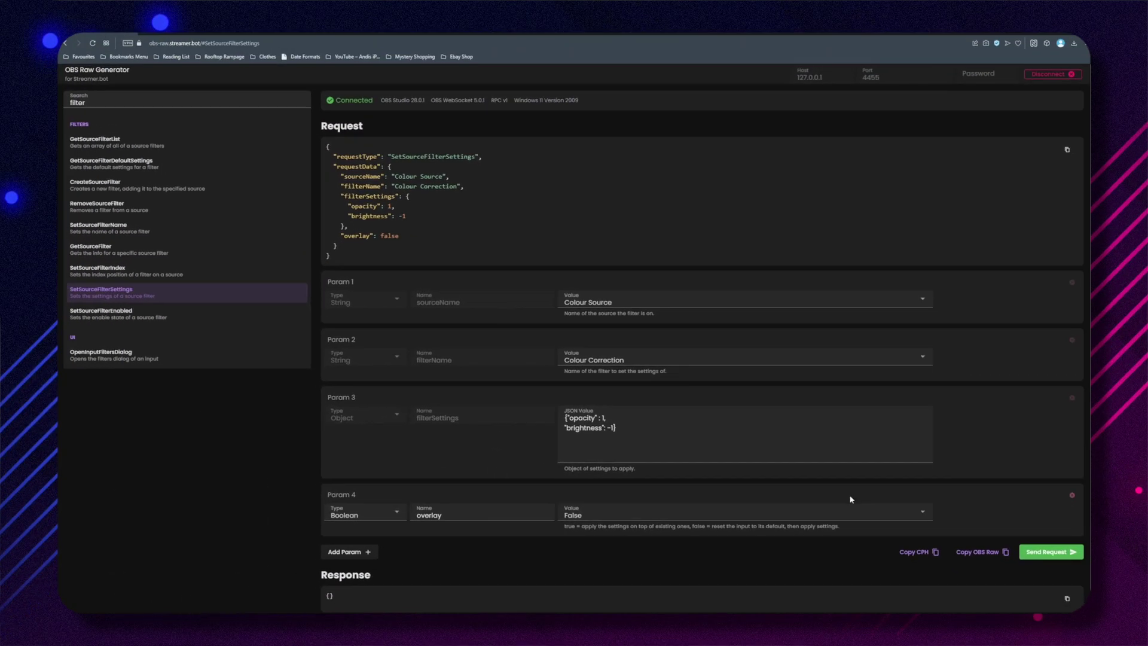
pyautogui.click(647, 604)
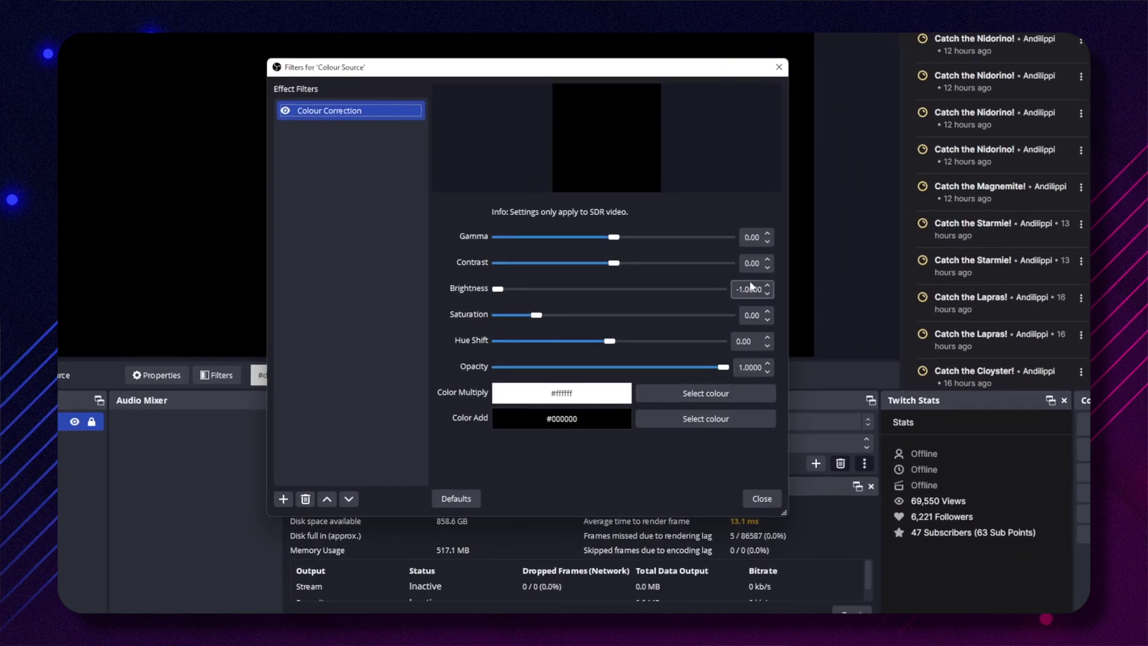
pyautogui.moveTo(638, 75); pyautogui.dragTo(613, 316)
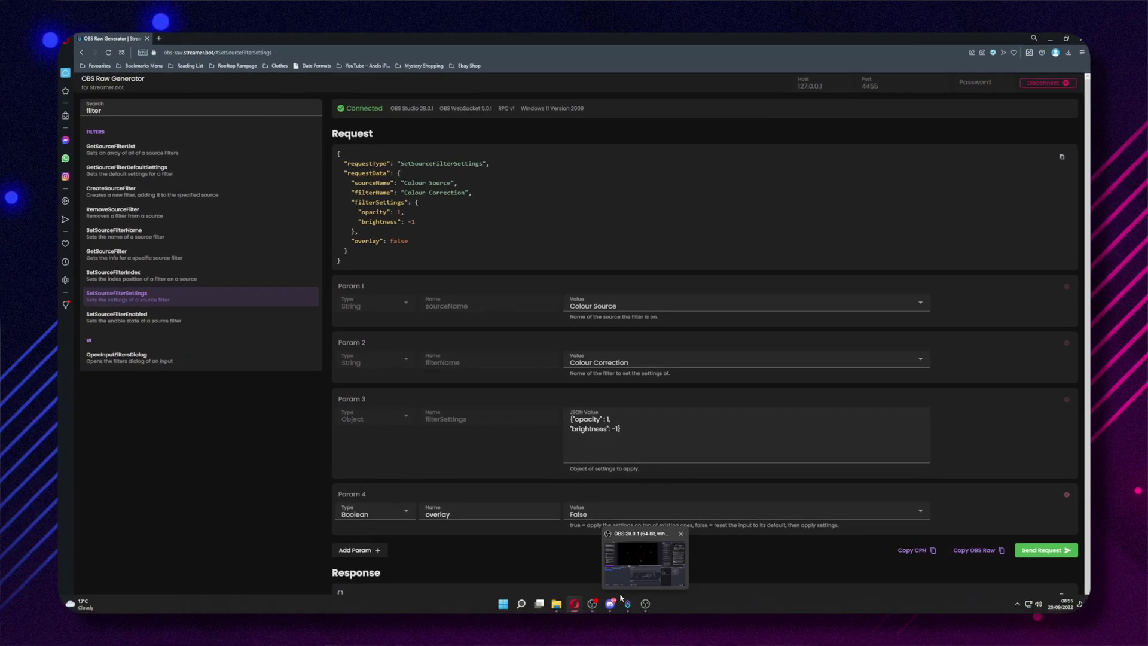
# Replace the Change Opacity OBS Raw sub-action's JSON so it sets opacity 1 and brightness -1.
pyautogui.click(627, 603)
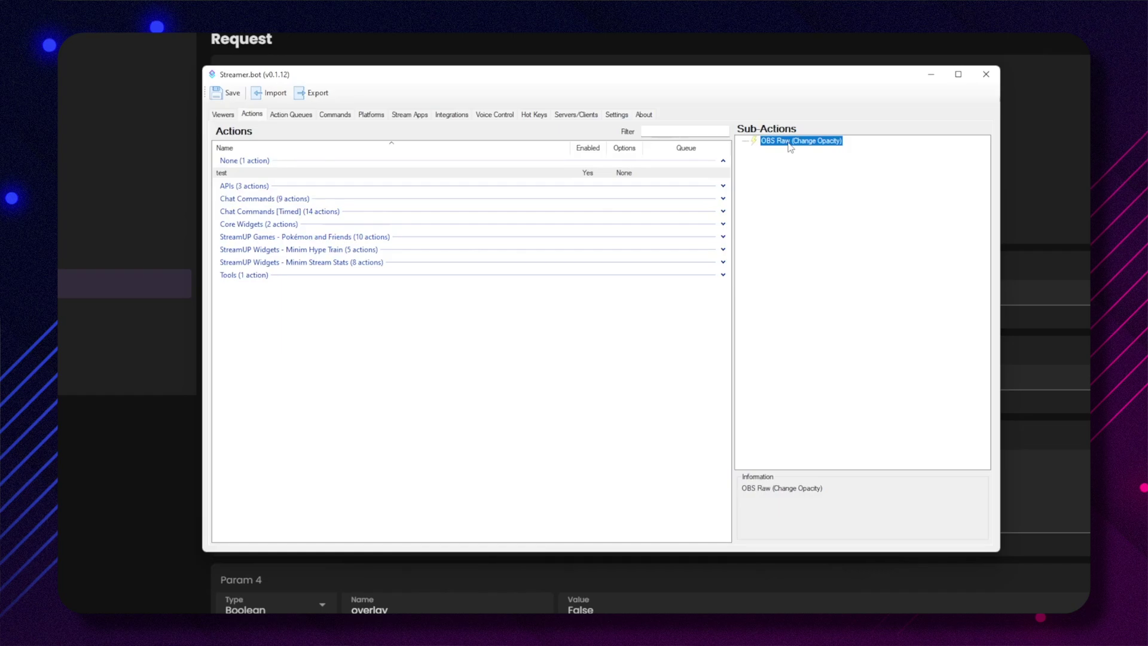
pyautogui.doubleClick(789, 144)
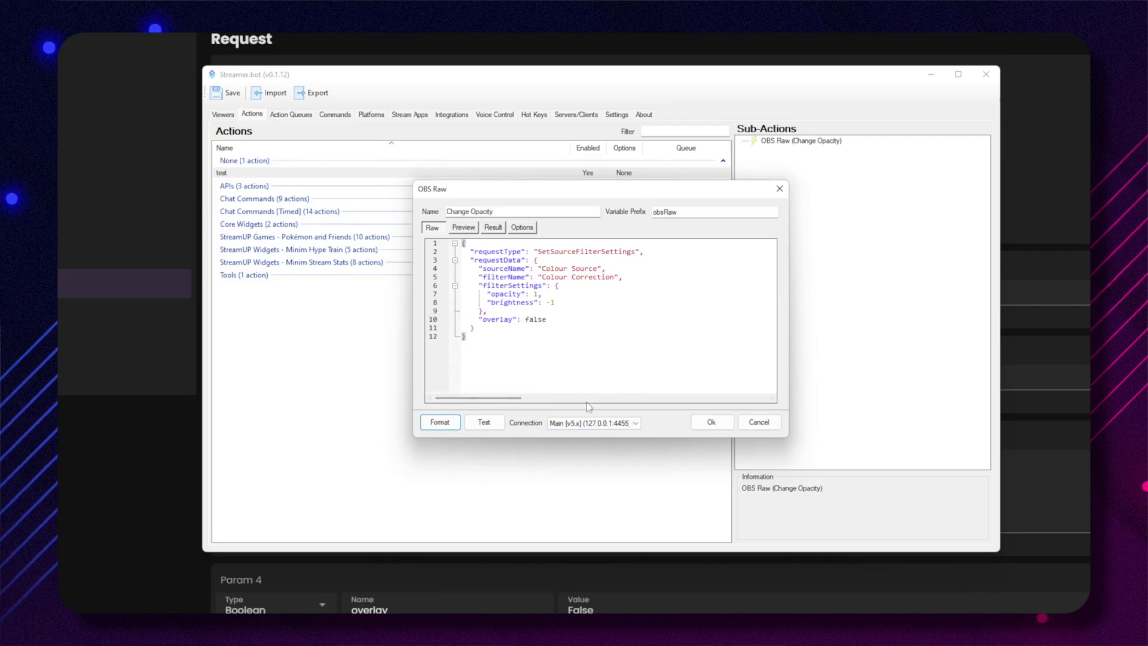
pyautogui.click(732, 422)
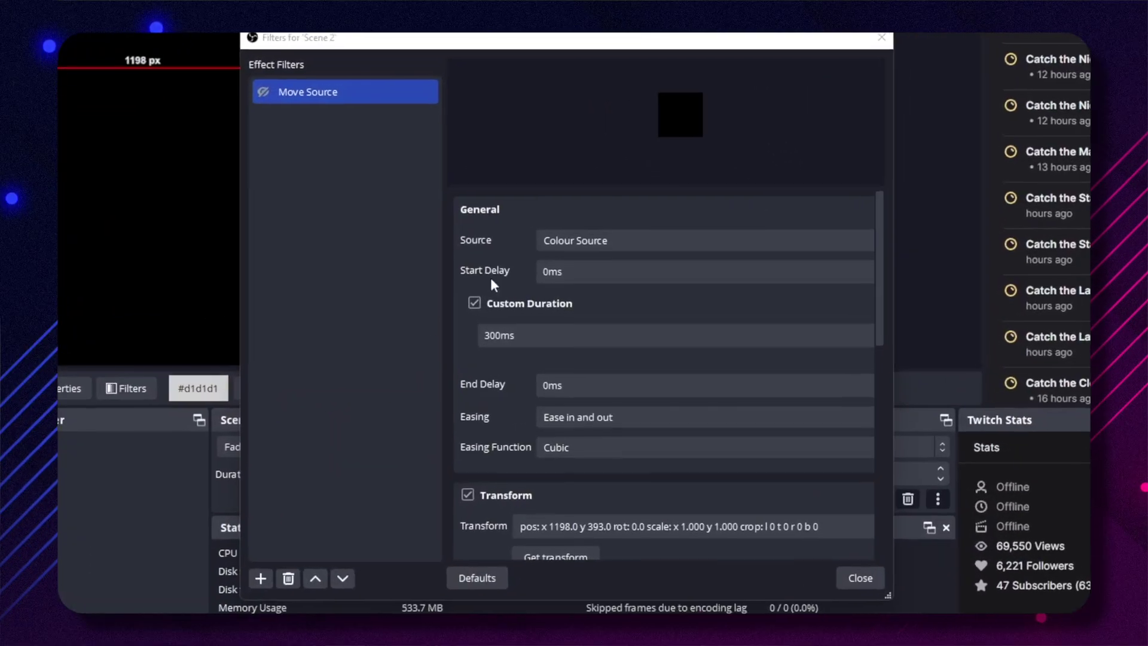
# Save Scene 2's Move Source filter with Source Copy, then open the Online JSON Viewer site.
pyautogui.scroll(-2, 599, 336)
pyautogui.scroll(2, 522, 307)
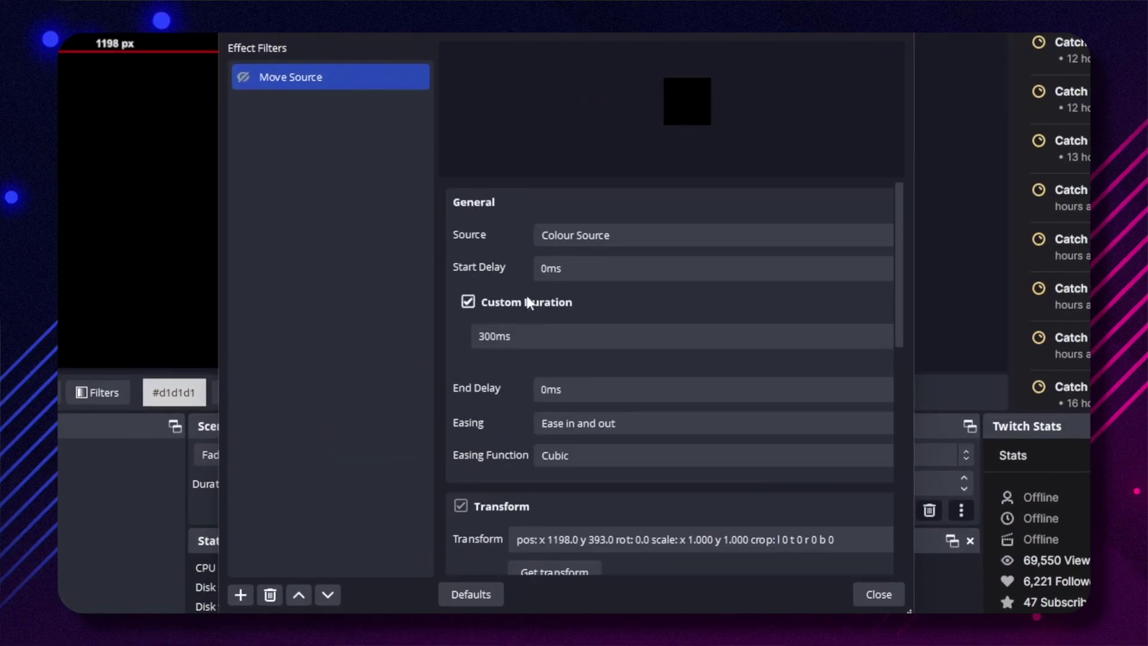
pyautogui.scroll(-8, 490, 402)
pyautogui.scroll(-3, 496, 491)
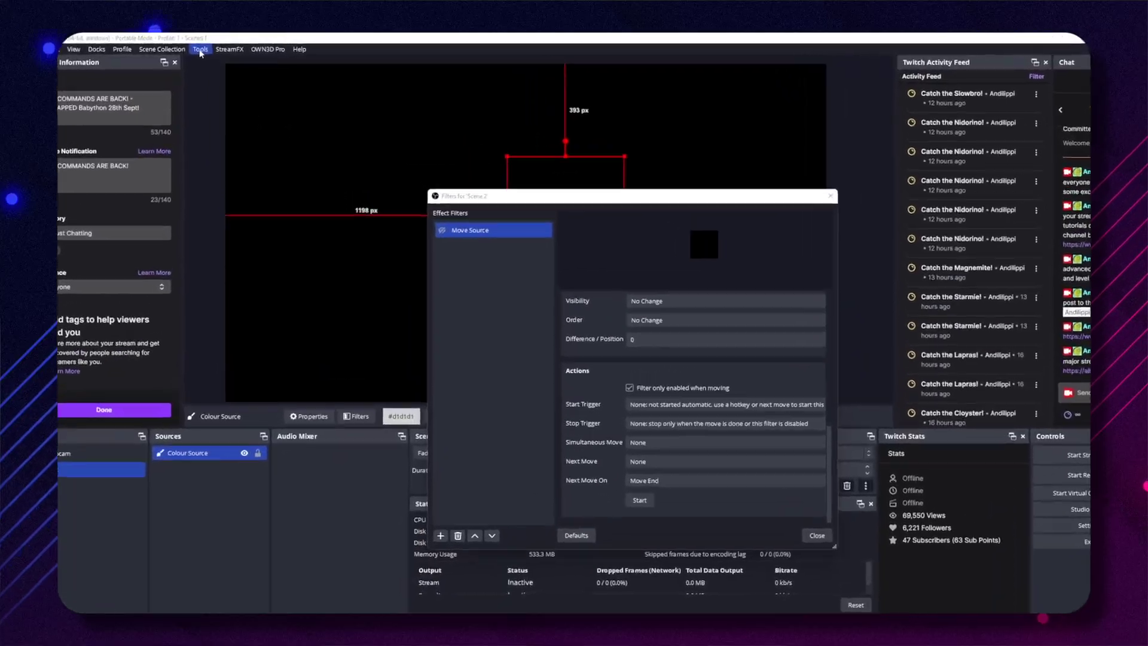
pyautogui.click(201, 50)
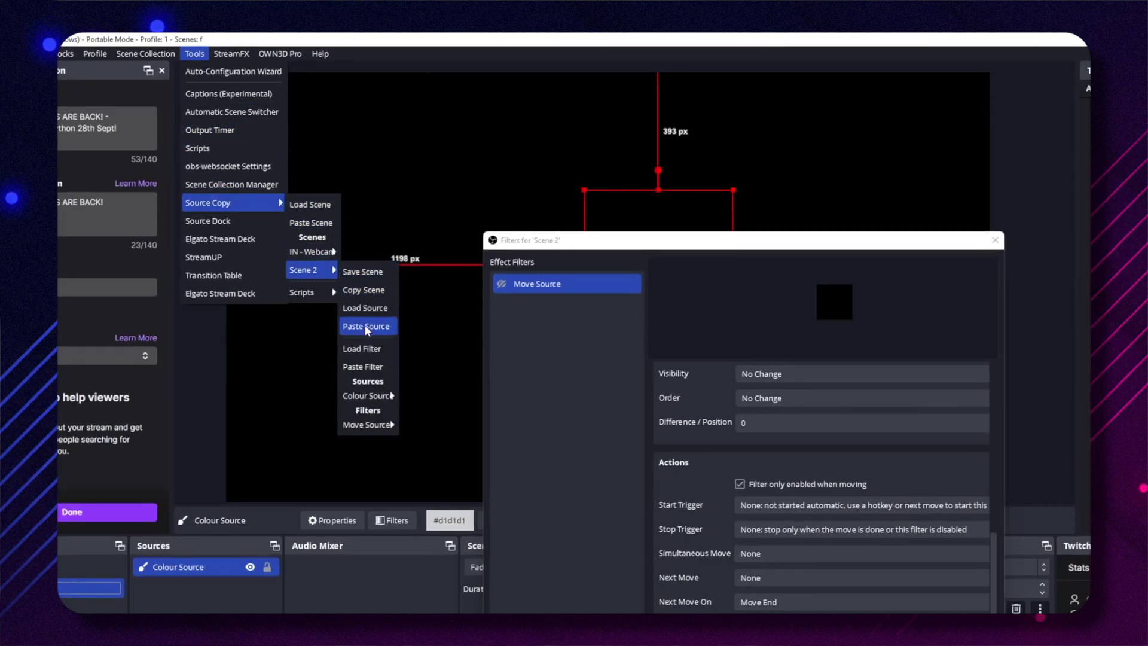
pyautogui.moveTo(367, 425)
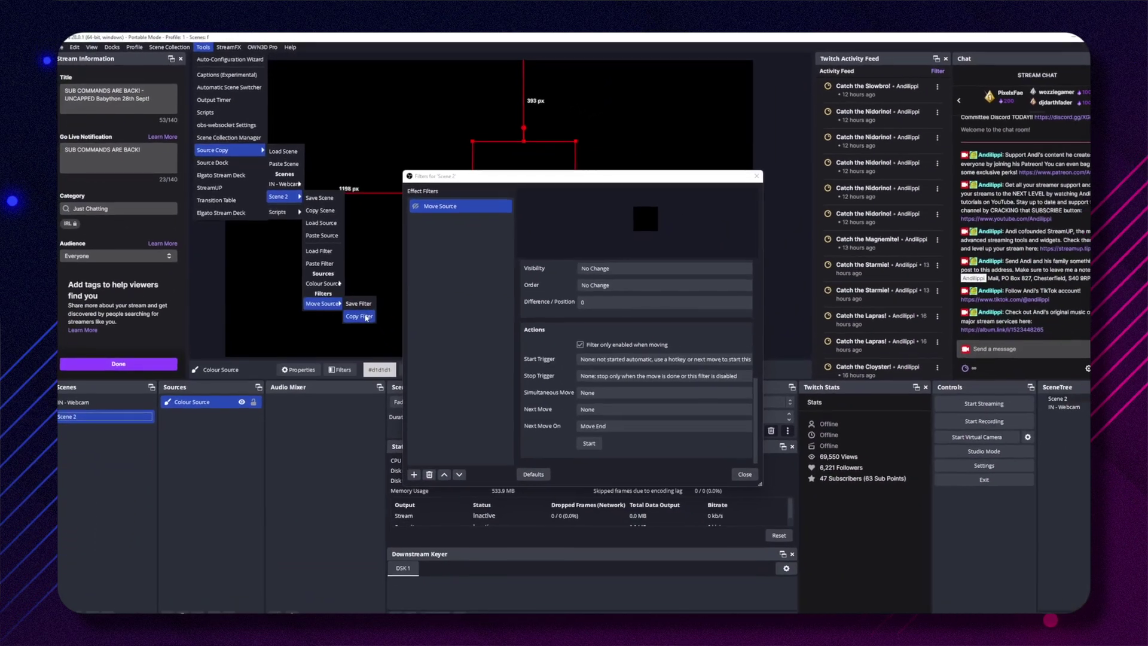
pyautogui.click(412, 393)
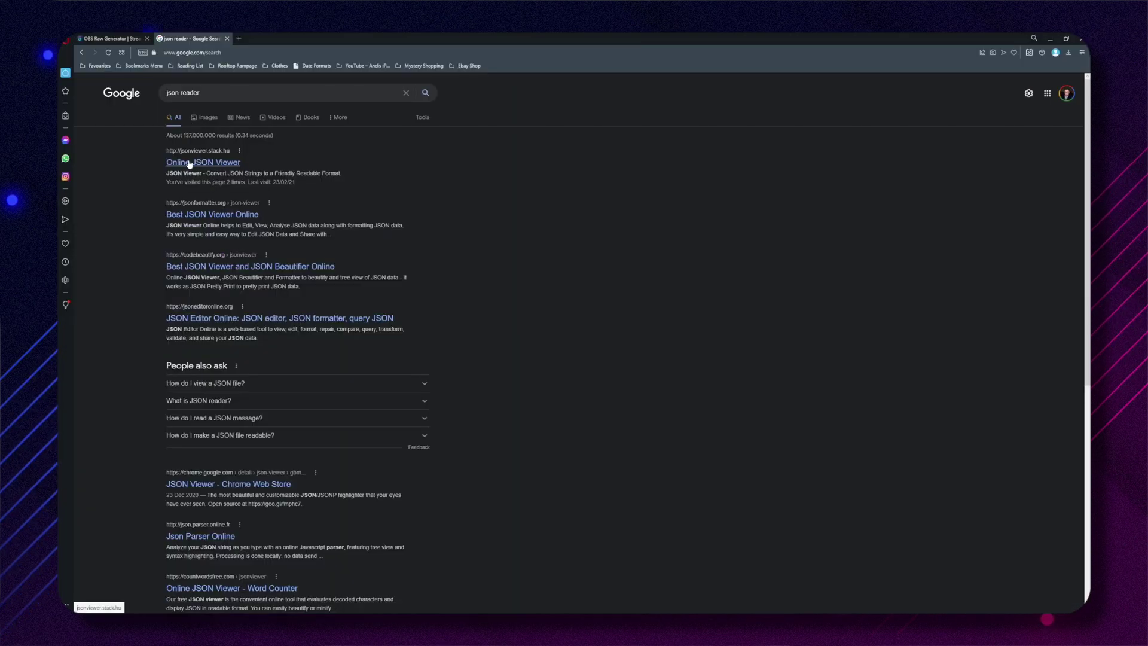
pyautogui.click(189, 163)
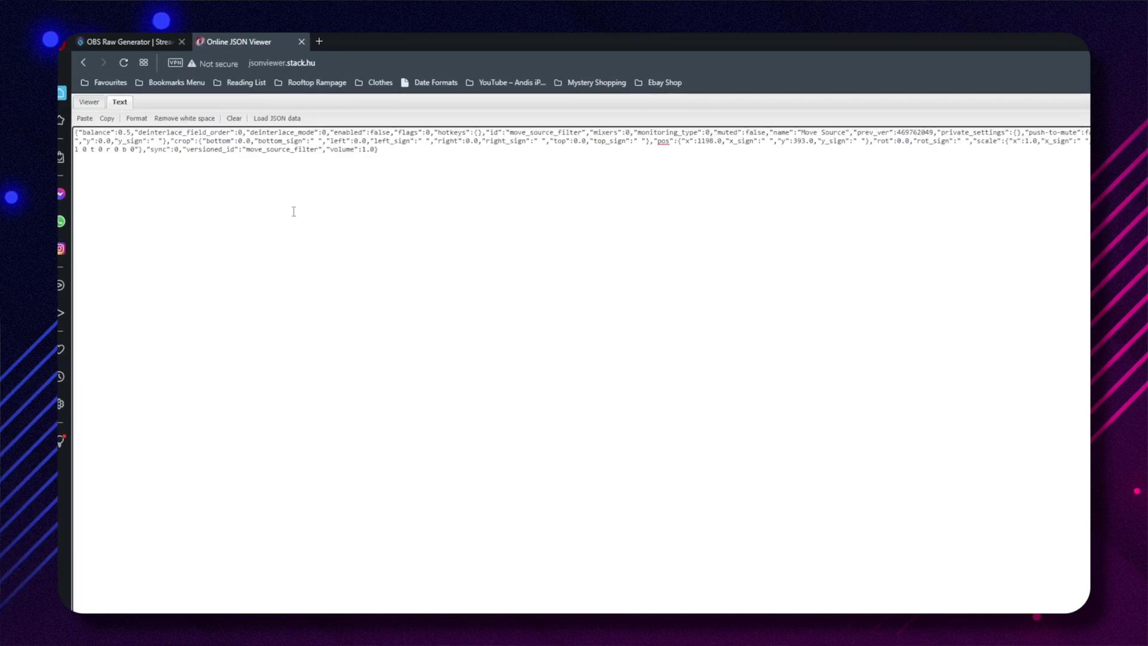
# Format the pasted Move Source filter JSON and highlight its scale entry.
pyautogui.click(136, 119)
pyautogui.moveTo(104, 411); pyautogui.dragTo(126, 412)
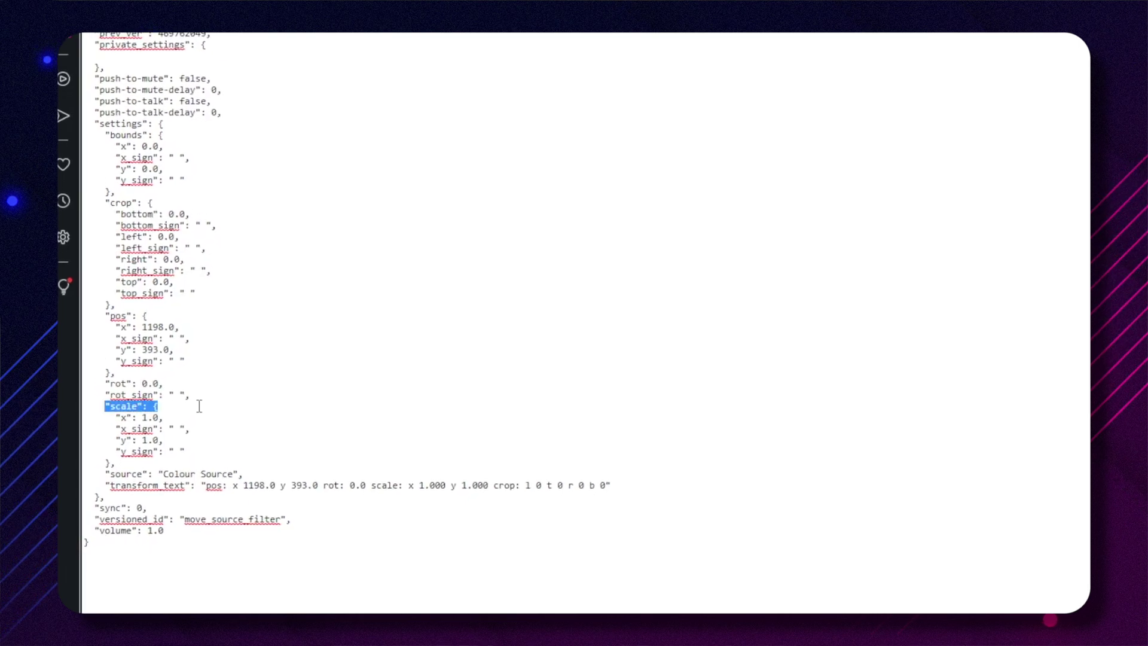